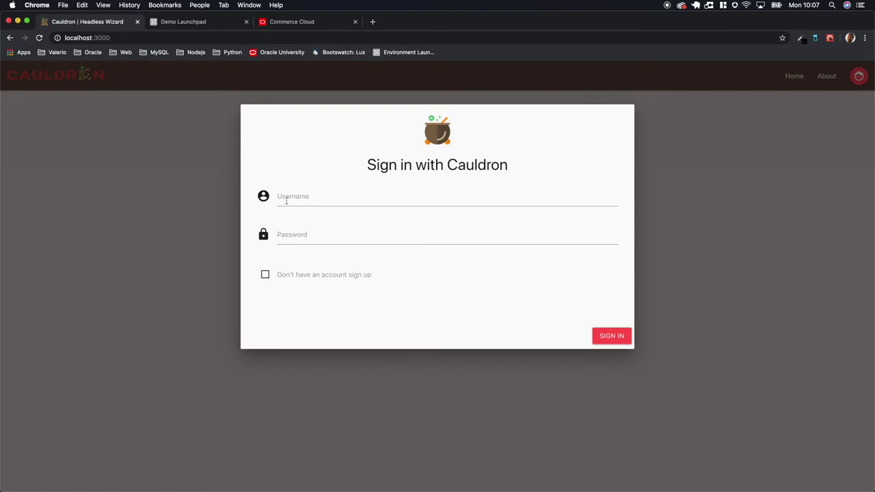
Sign in to Cauldron with the account's username and password
double_click(286, 200)
left_click(286, 200)
left_click(280, 200)
type("Valerio")
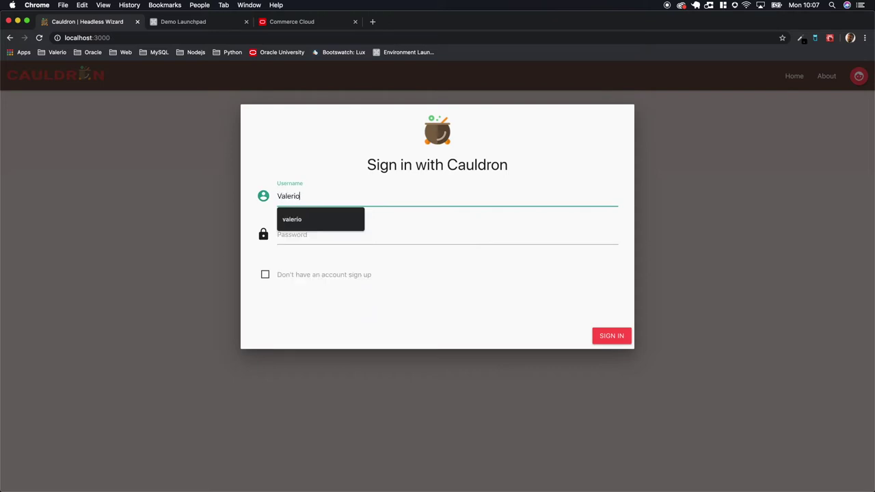
key("Tab")
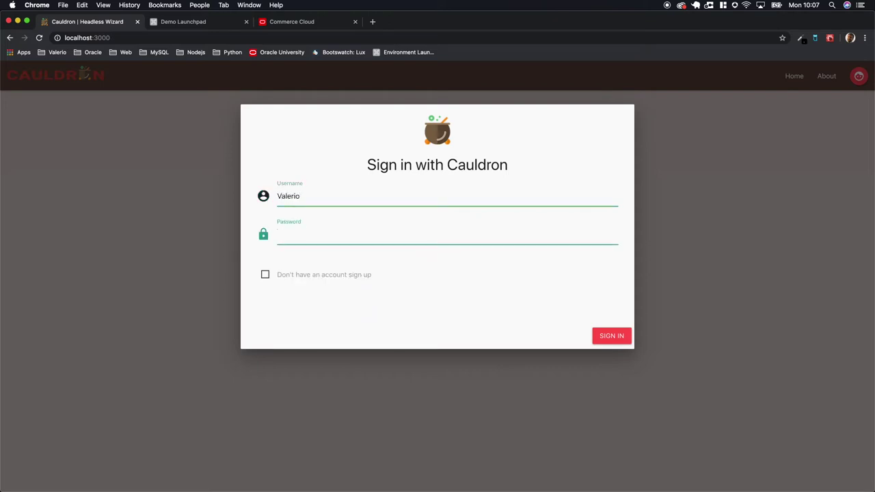
type("••••••••")
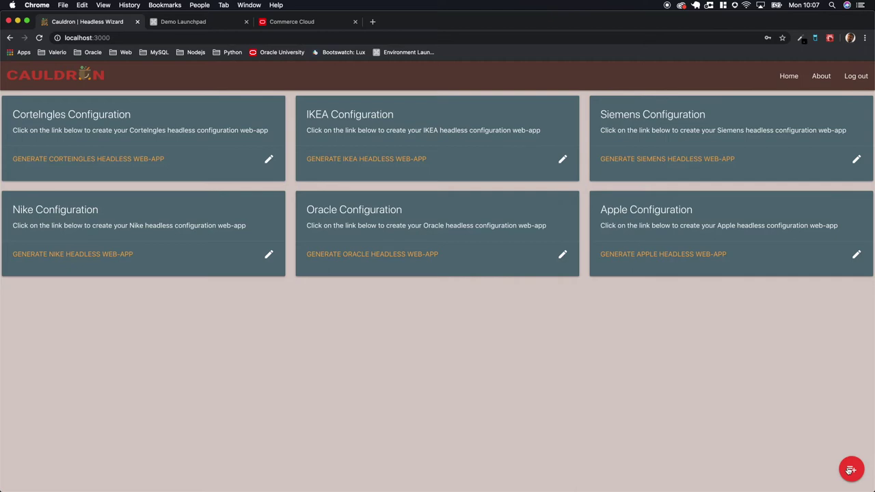
Start a new headless configuration, review its fields and set the company's name to Mitsubishi
left_click(852, 471)
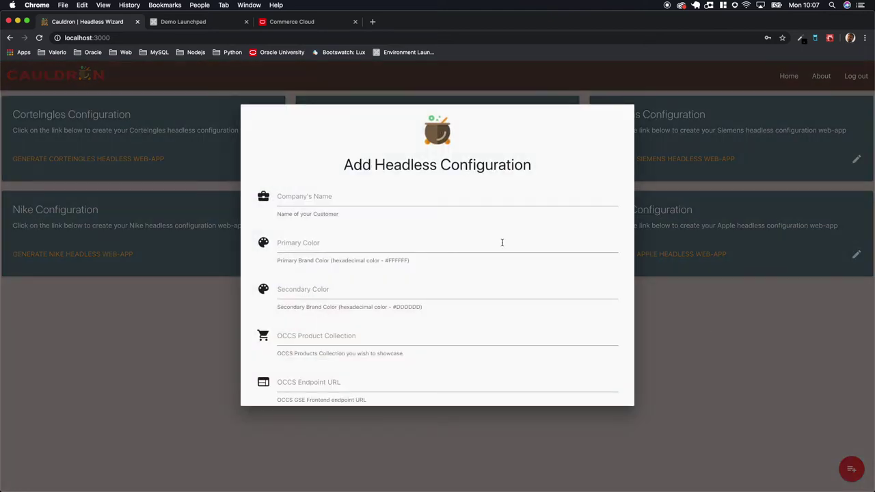
scroll(502, 243, "down", 5)
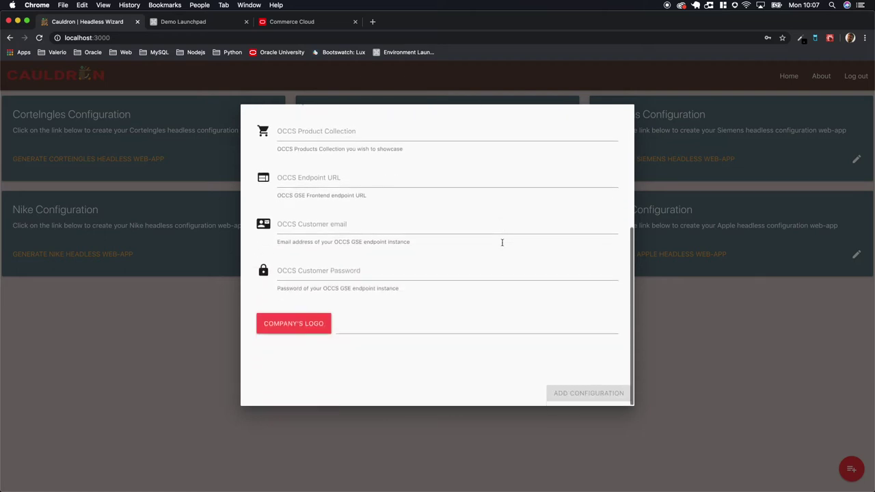
scroll(502, 243, "up", 5)
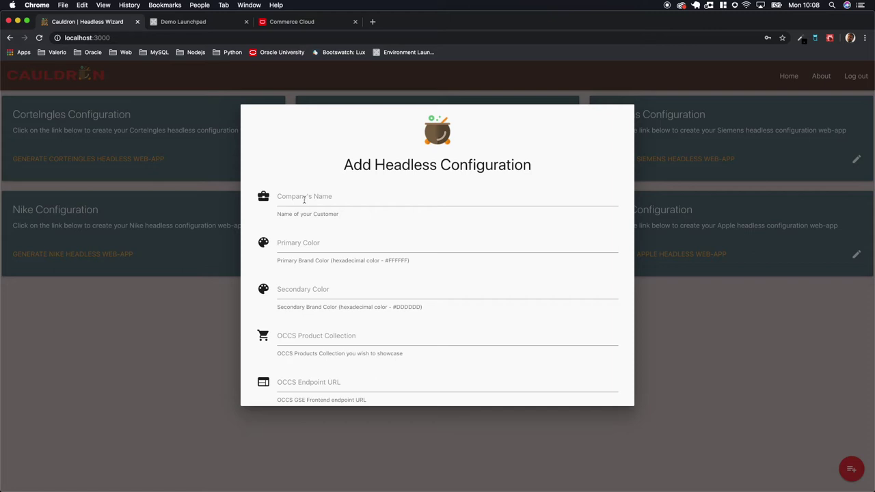
left_click(304, 200)
type("Mitsubishi")
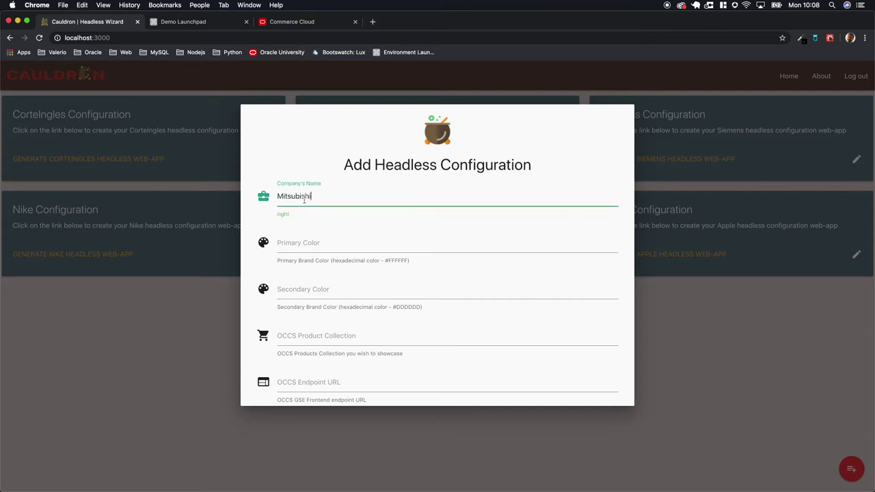
key("Tab")
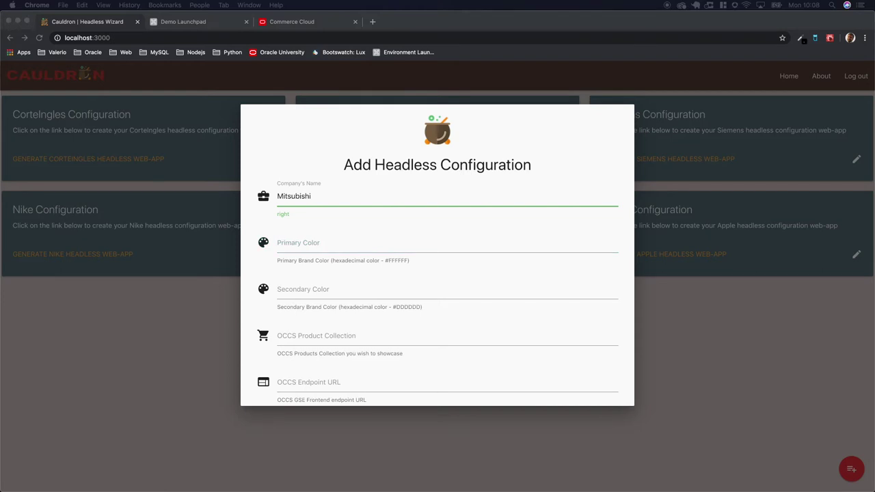
Set the configuration's primary color to #ED1C24 and its secondary color to #000000
left_click(293, 250)
type("#ED1C24")
key("Tab")
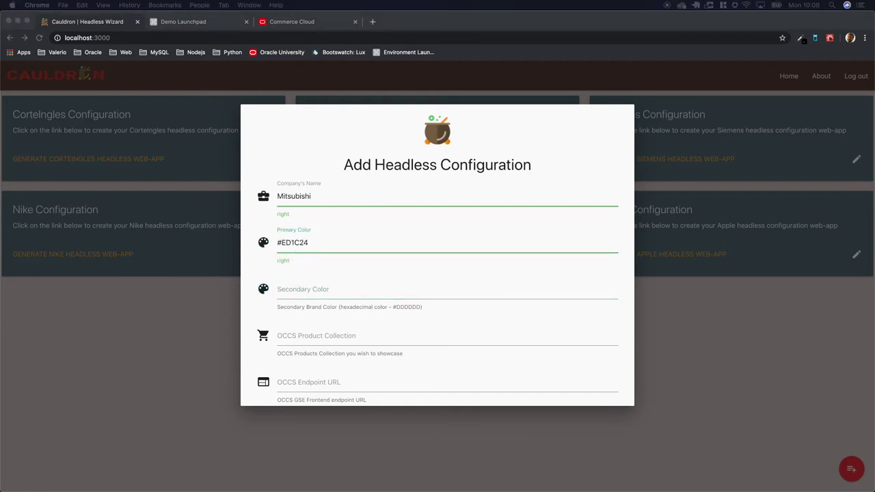
left_click(297, 294)
type("#000000")
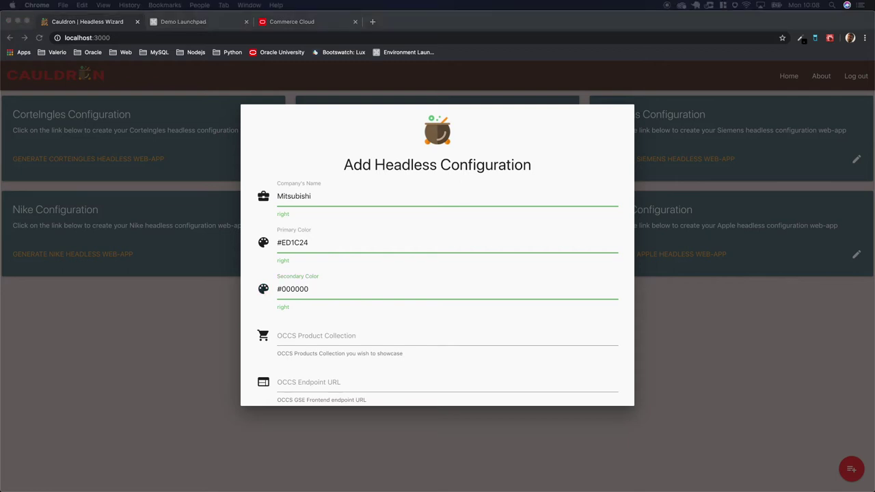
Switch to Commerce Cloud, display the Supremo Interiors Consumer catalog, and check the matching store links on the Demo Launchpad
scroll(329, 342, "down", 1)
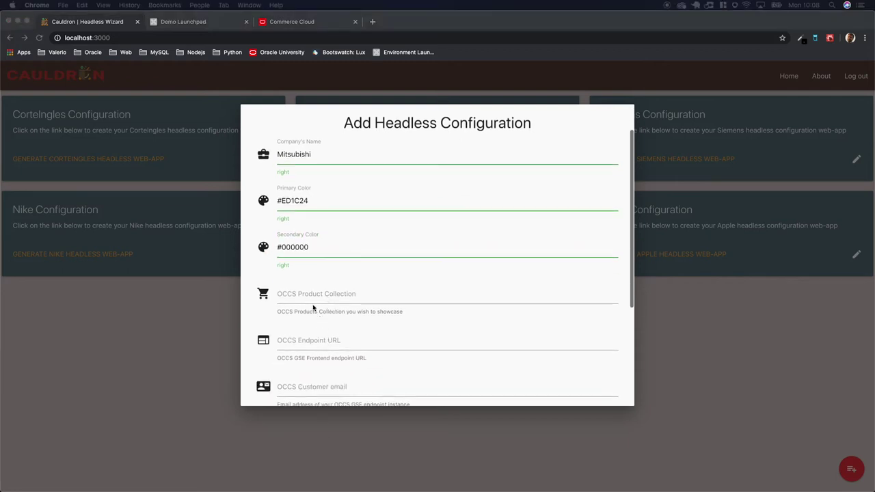
scroll(312, 296, "down", 1)
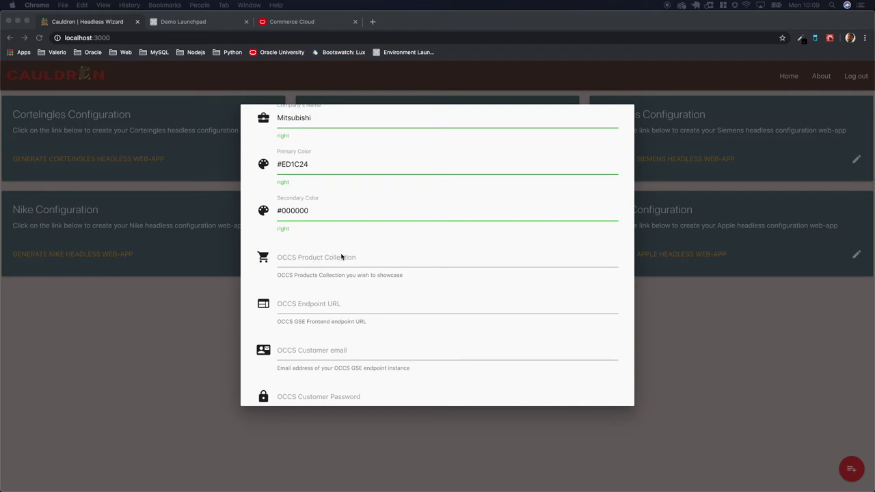
left_click(279, 22)
left_click(12, 96)
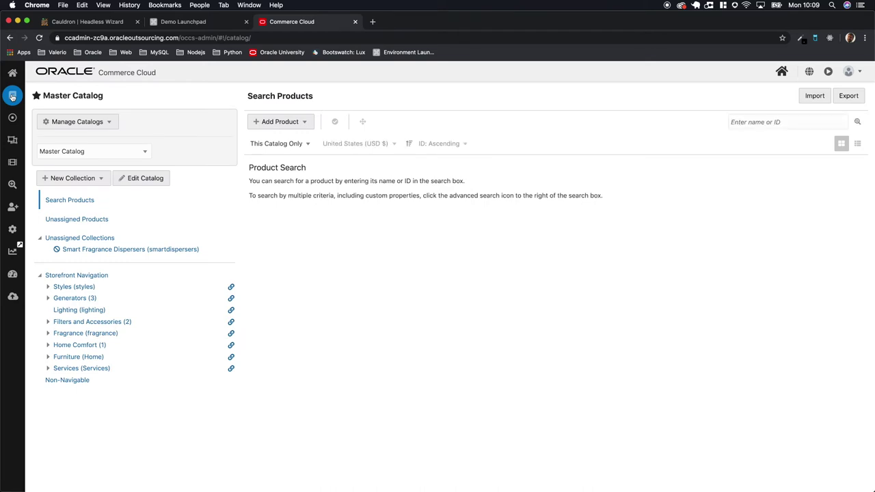
left_click(98, 152)
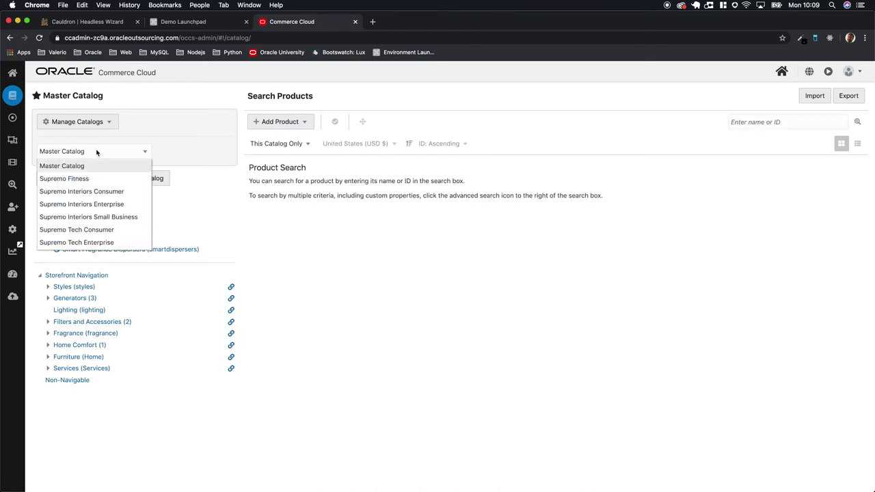
left_click(111, 192)
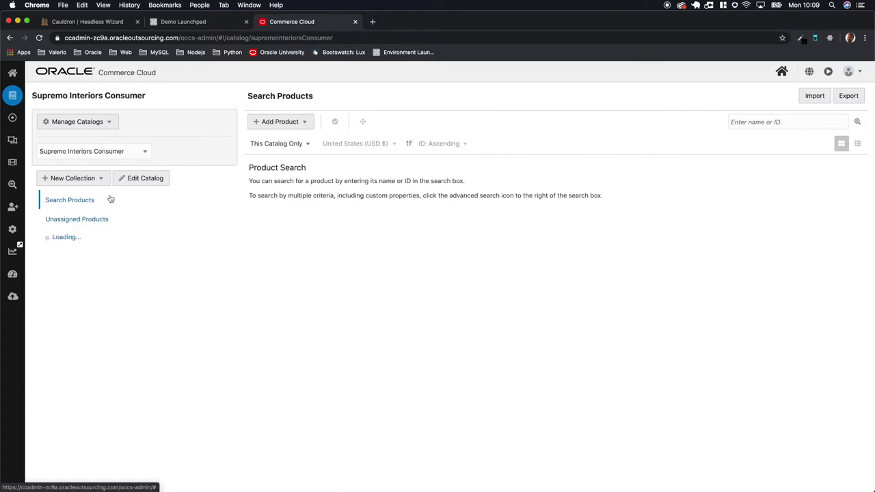
left_click(183, 22)
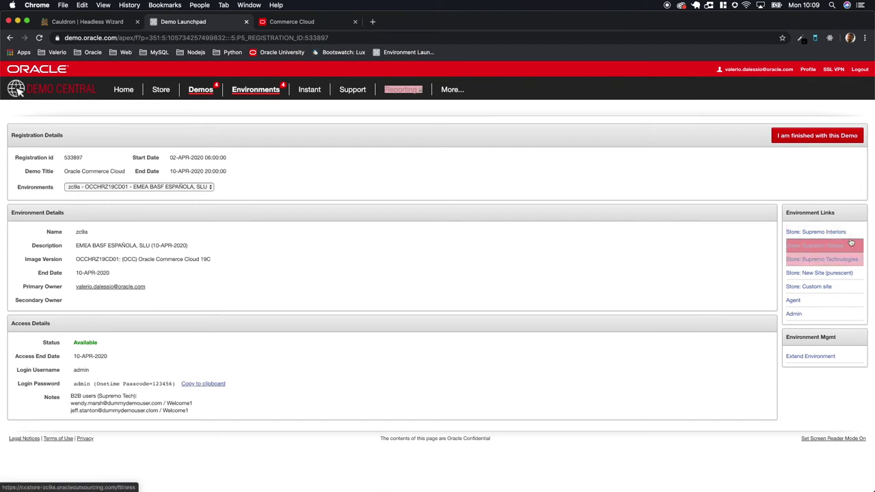
left_click(316, 25)
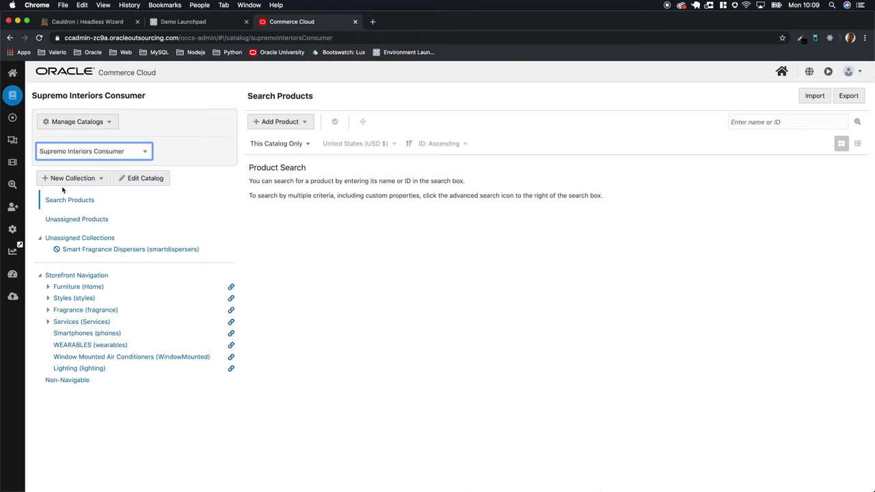
Open the details of the Window Mounted Air Conditioners collection, copy its Collection ID and leave without changes
left_click(91, 356)
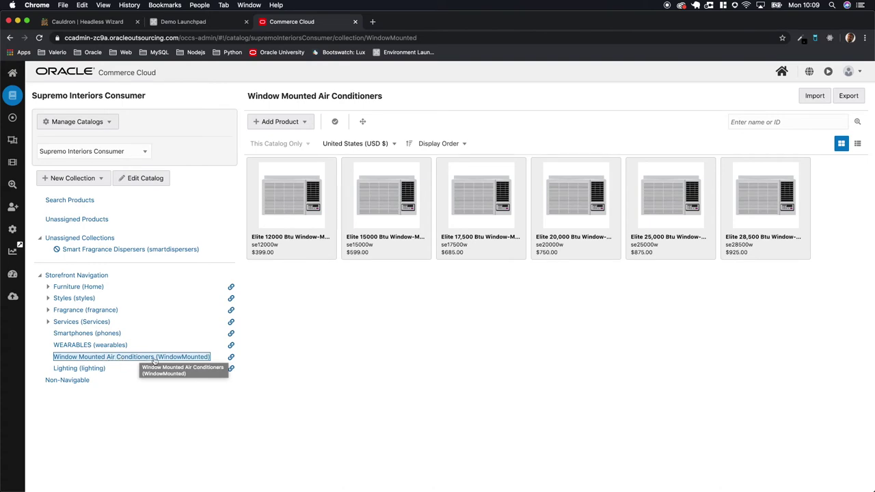
right_click(133, 360)
left_click(172, 363)
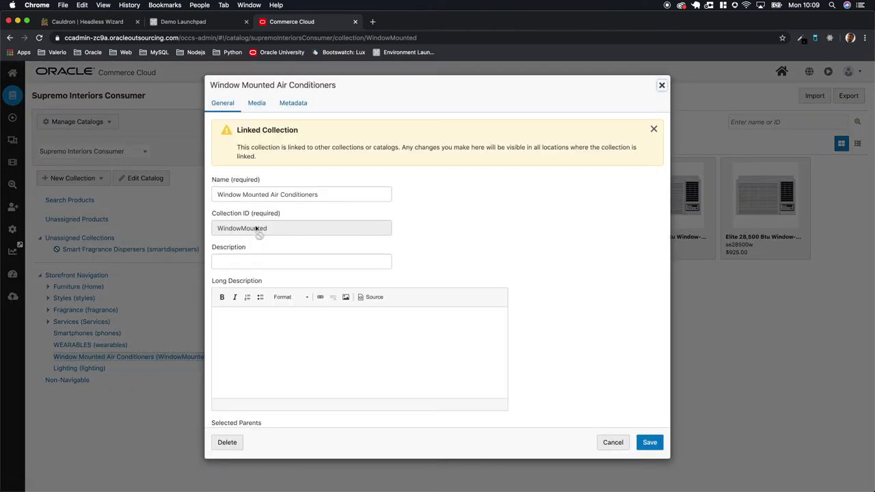
double_click(257, 229)
key("super+c")
left_click(609, 443)
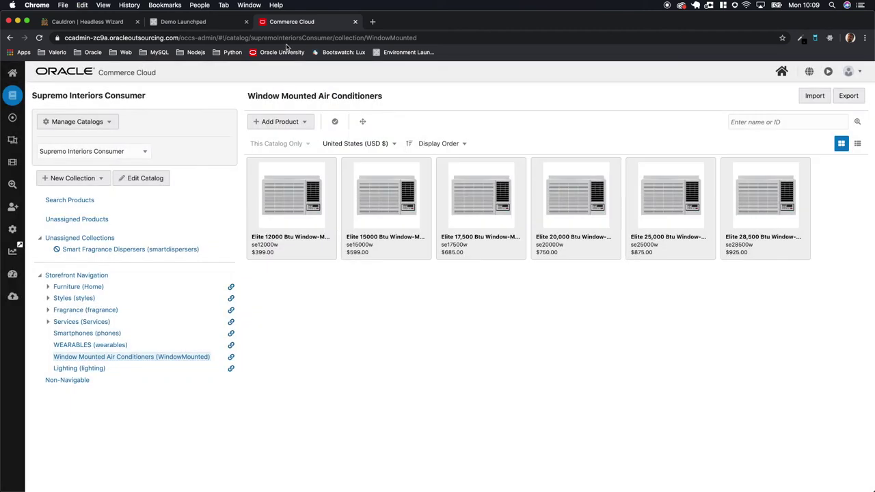
Return to the Cauldron configuration form and paste WindowMounted as the OCCS Product Collection
left_click(106, 22)
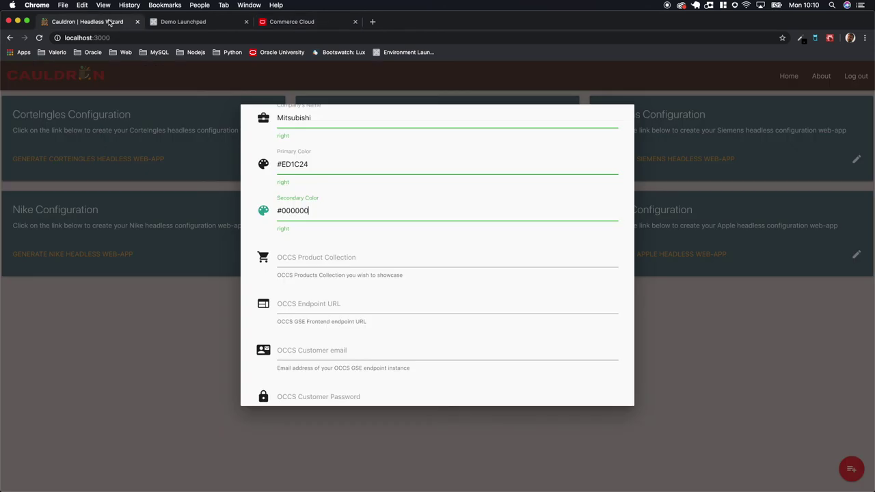
left_click(292, 256)
key("super+v")
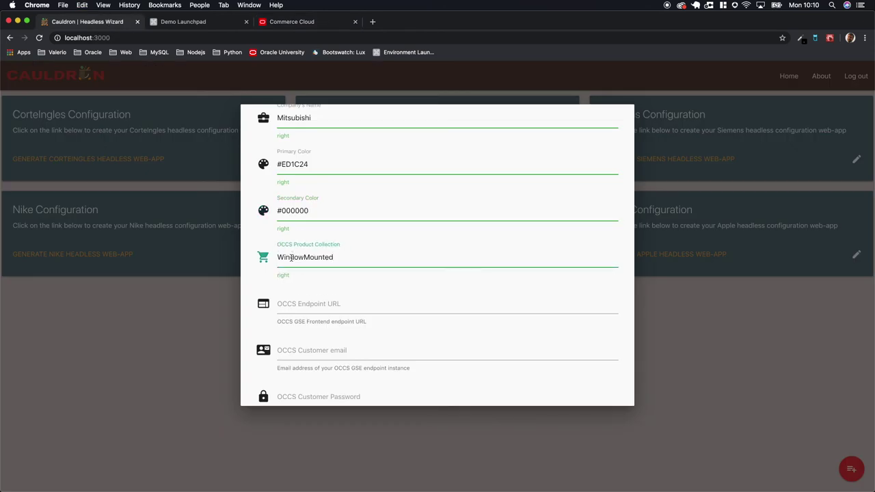
key("Tab")
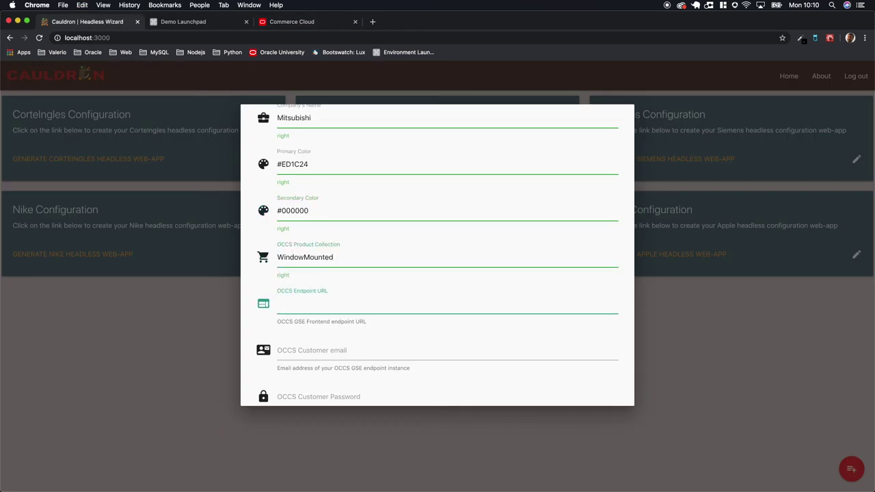
key("super+3")
left_click(231, 25)
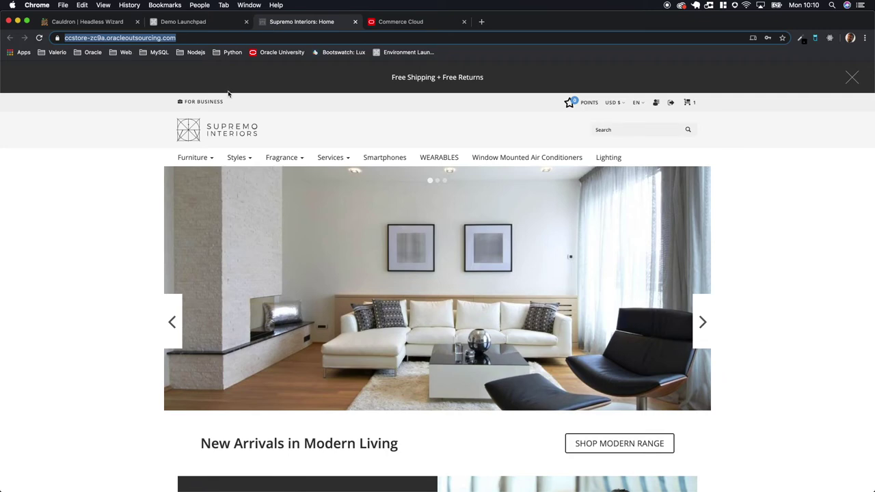
left_click(195, 26)
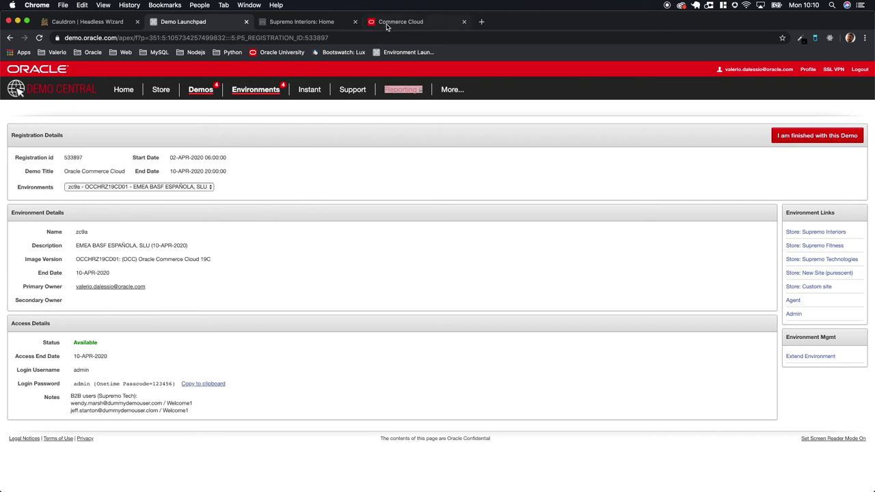
left_click(79, 22)
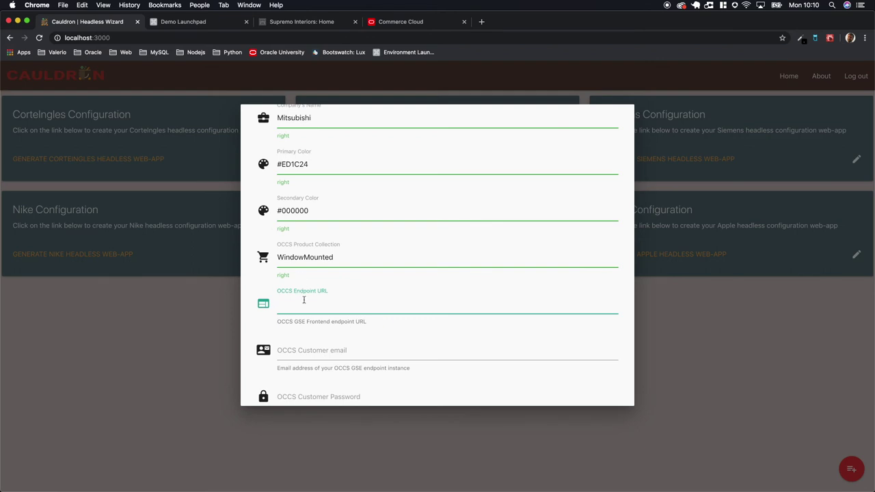
type("https://ccstore-zc9a.oracleoutsourcing.com/")
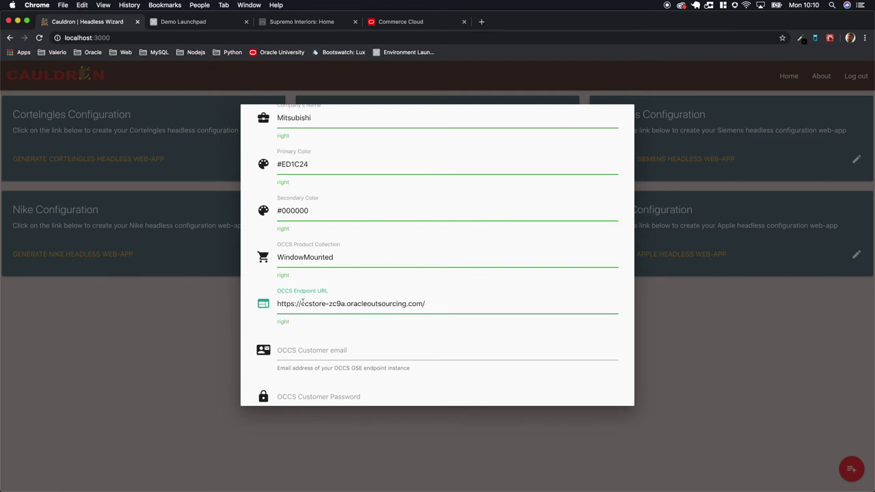
key("Tab")
Switch to the Supremo Interiors store, copy the e-mail address from the My Account details and return to the store's home page
scroll(413, 294, "down", 3)
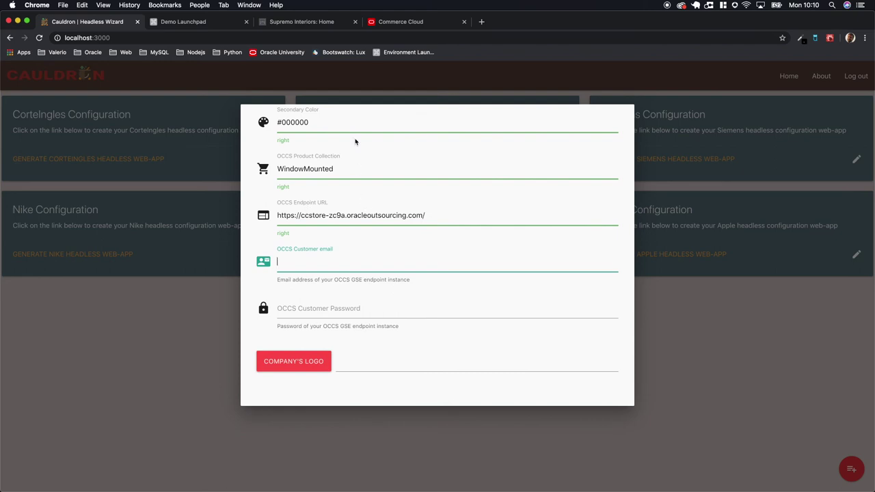
left_click(340, 23)
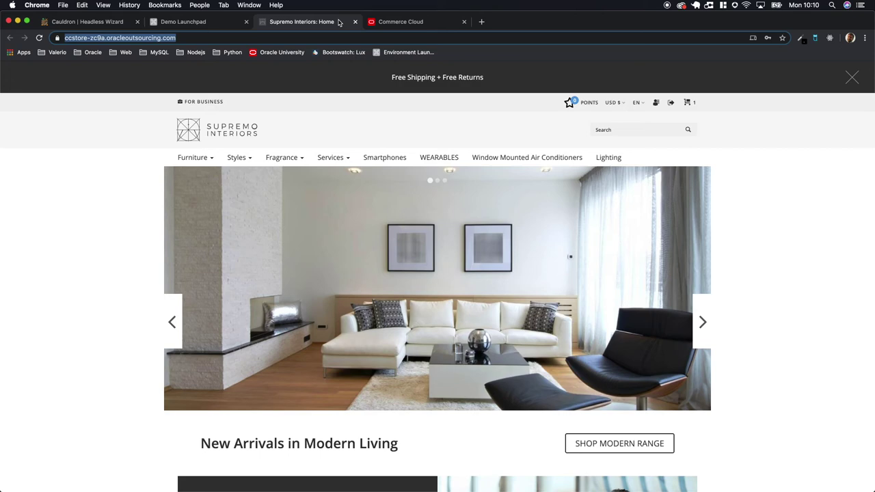
left_click(657, 108)
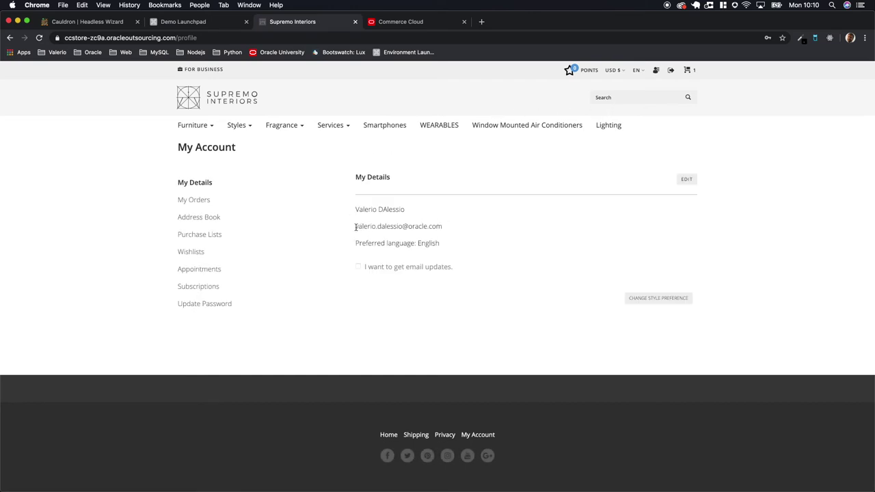
left_click_drag(355, 226, 445, 229)
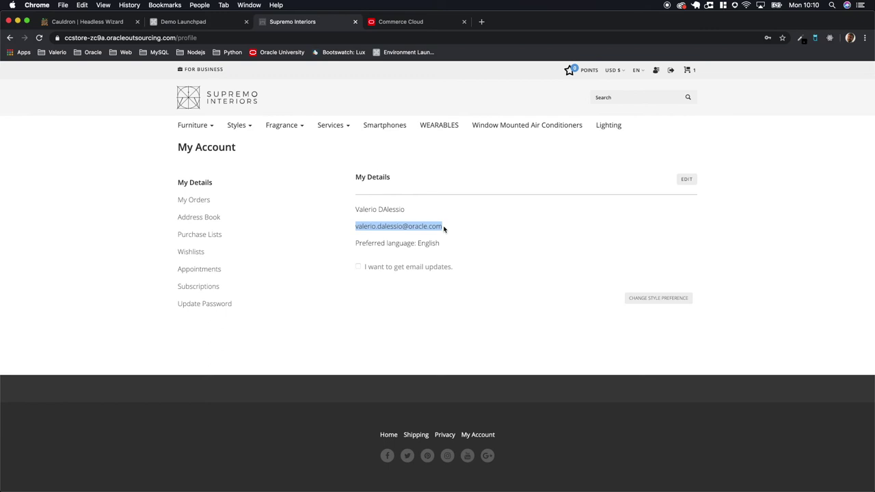
key("super+c")
left_click(214, 99)
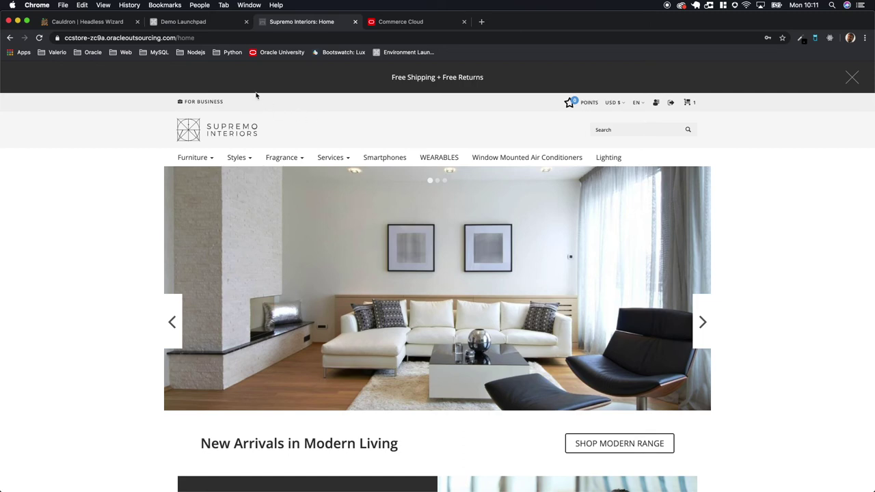
Back in the Cauldron form, paste the copied address as the OCCS Customer email and enter the OCCS Customer Password
left_click(108, 23)
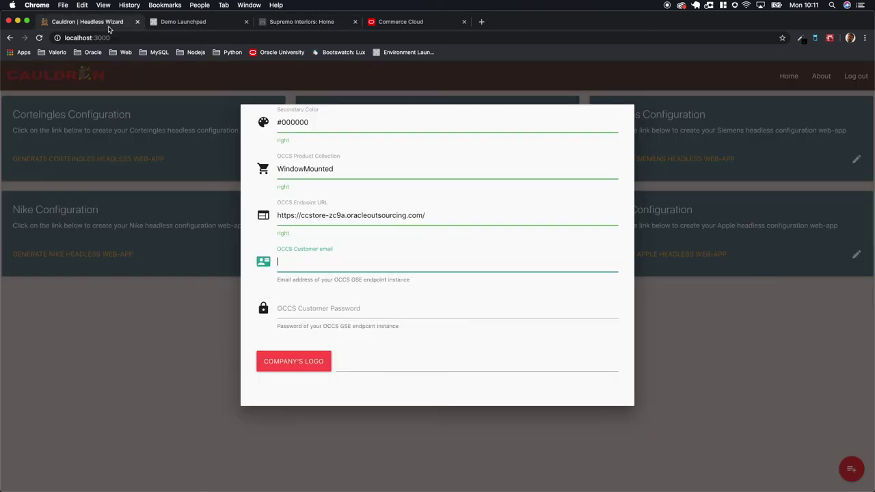
key("super+v")
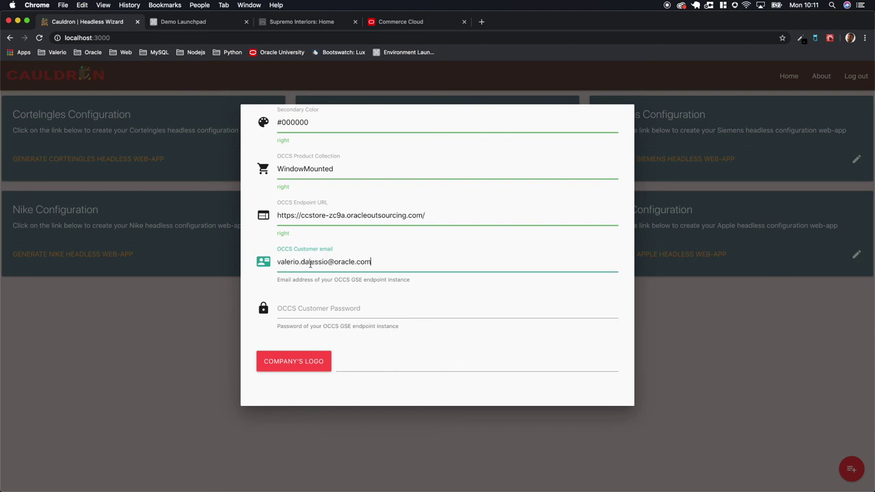
key("Tab")
type("•••••••")
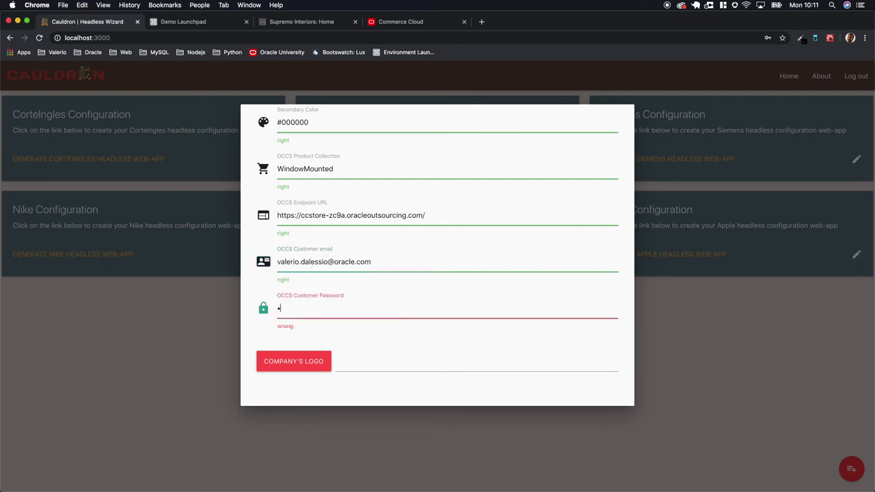
Complete the OCCS Customer Password and add the configuration with mitsubishi-logo.png as the company's logo
type("•")
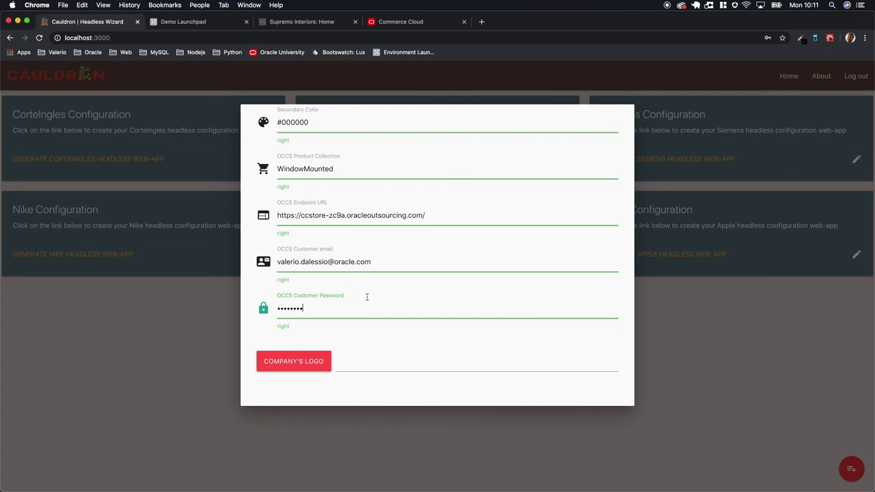
left_click(311, 363)
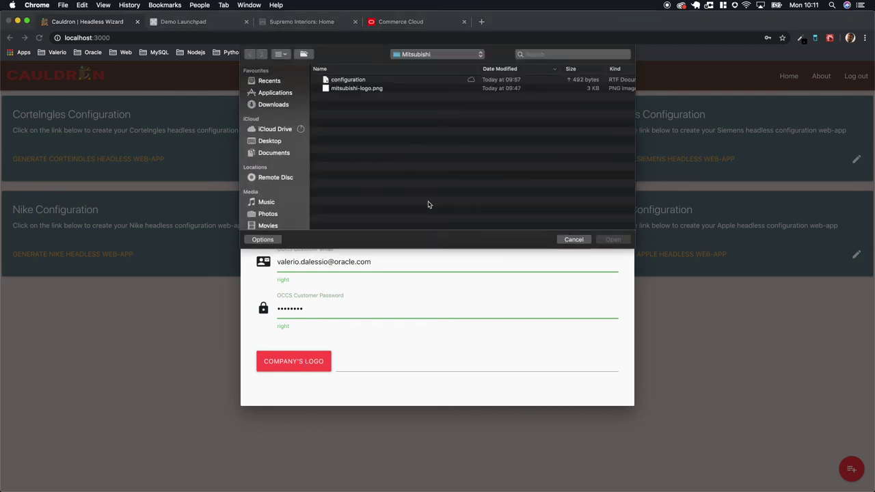
left_click(355, 89)
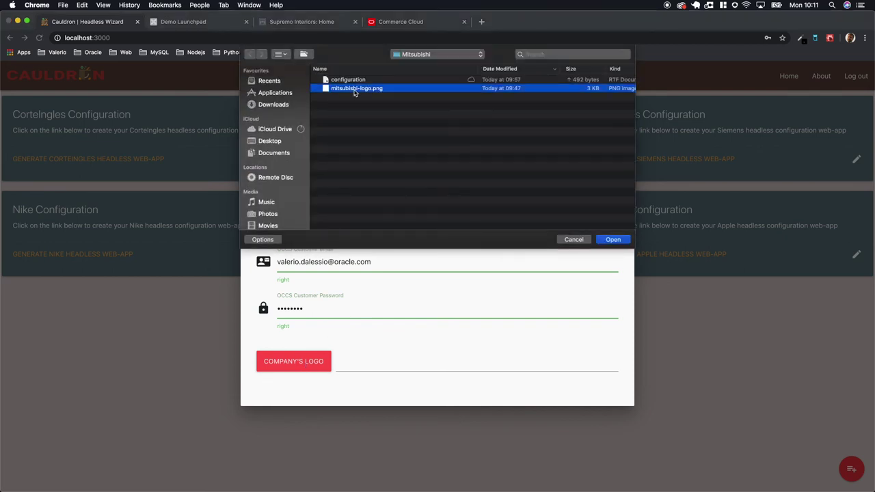
key("space")
key("space")
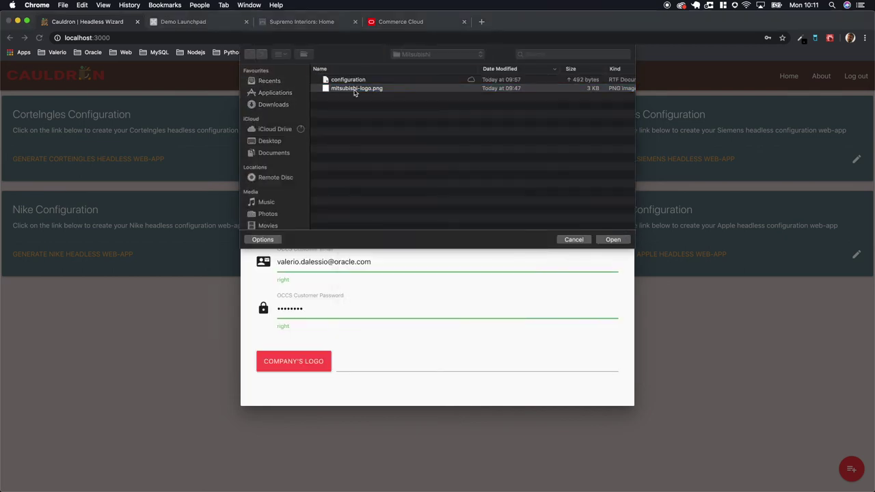
left_click(612, 239)
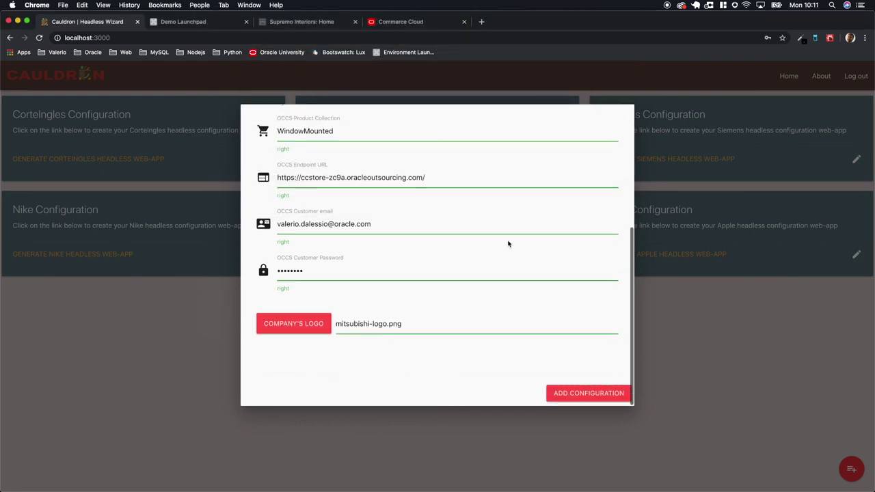
left_click(580, 391)
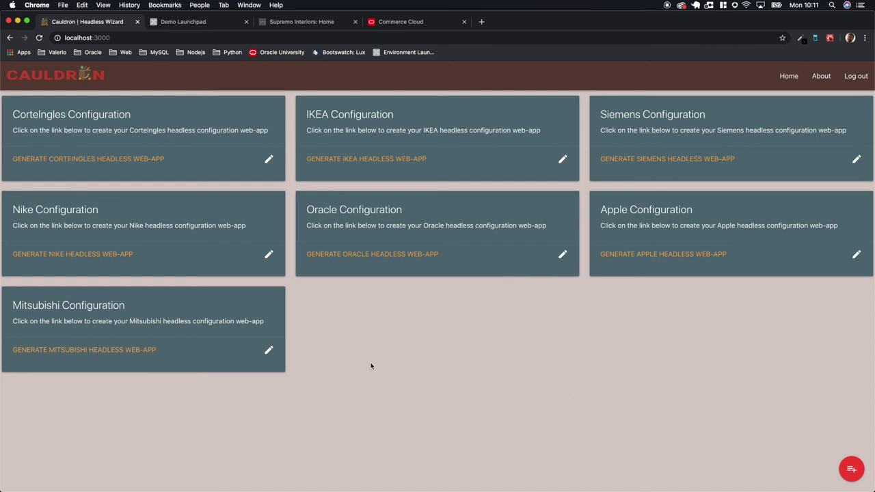
Open the Mitsubishi configuration for editing, review its saved fields from company name to logo, and close the form without updating
left_click(268, 352)
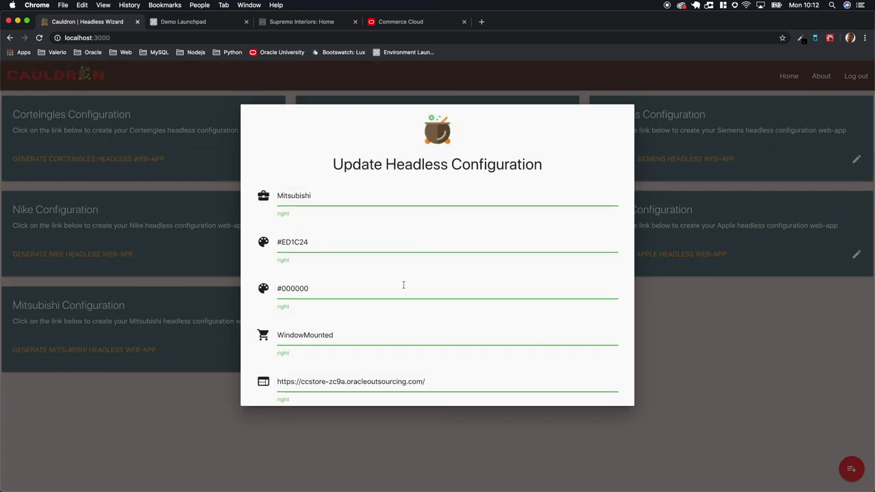
scroll(403, 286, "down", 3)
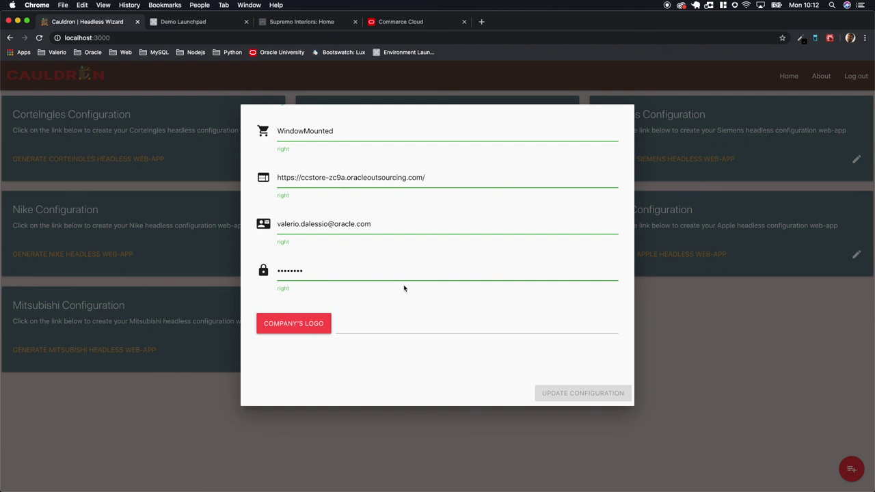
scroll(403, 288, "up", 3)
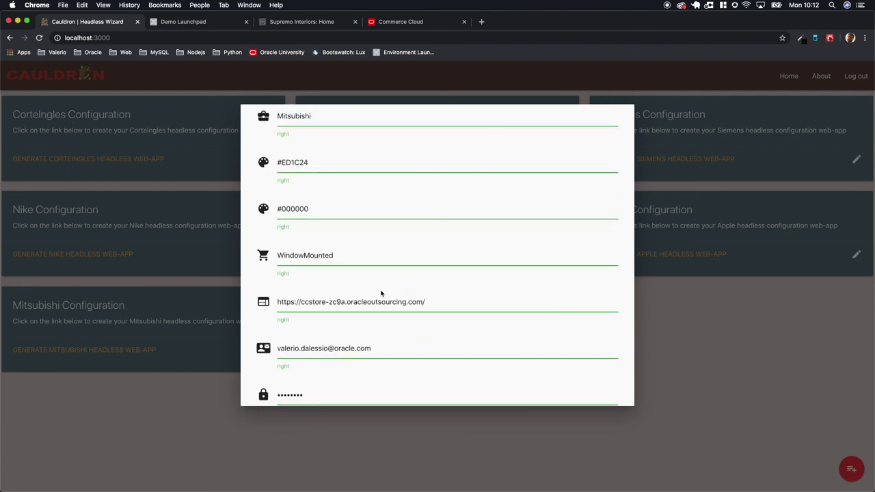
scroll(382, 293, "up", 1)
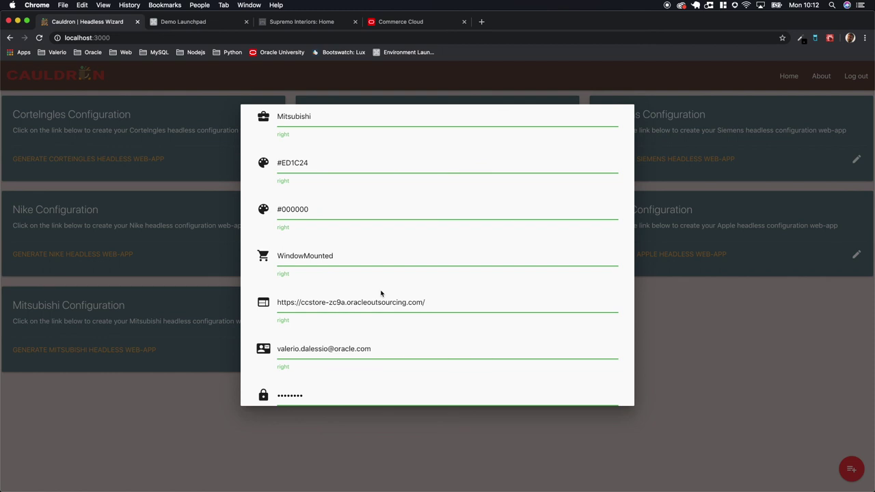
scroll(359, 263, "down", 1)
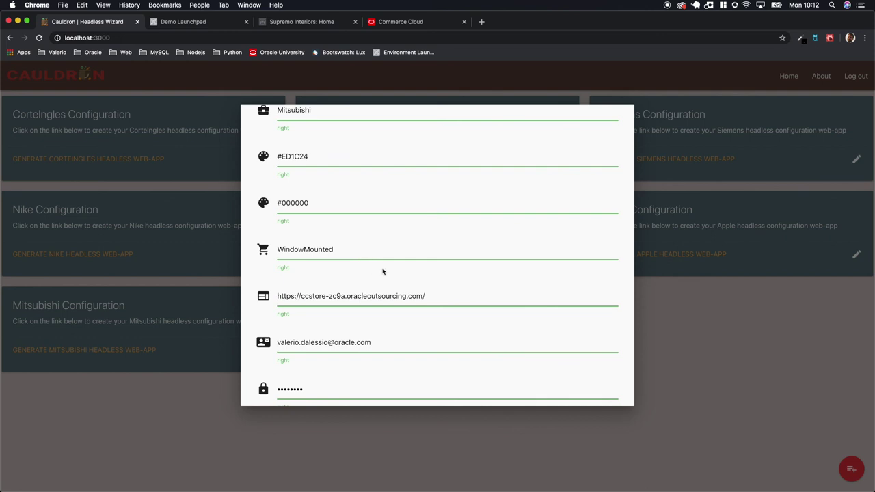
scroll(388, 273, "down", 5)
scroll(467, 267, "up", 8)
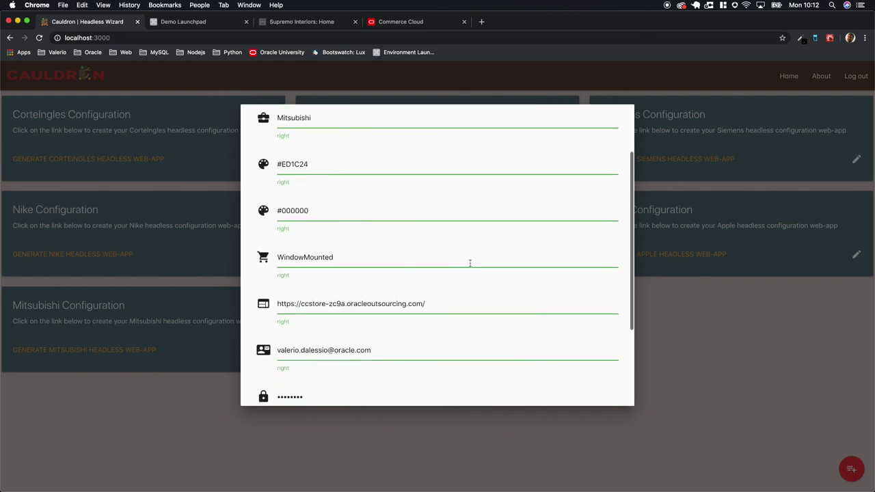
left_click(720, 313)
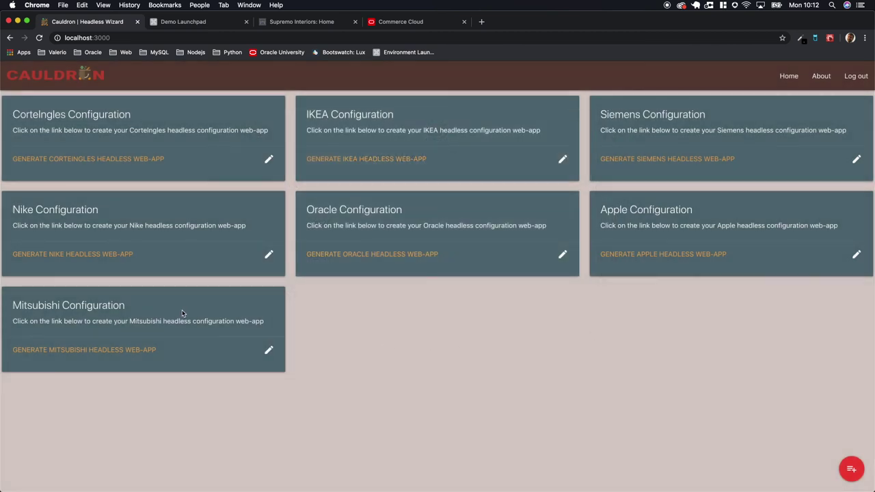
Generate the Mitsubishi headless web-app and look through the store page's header, product cards and footer
left_click(108, 350)
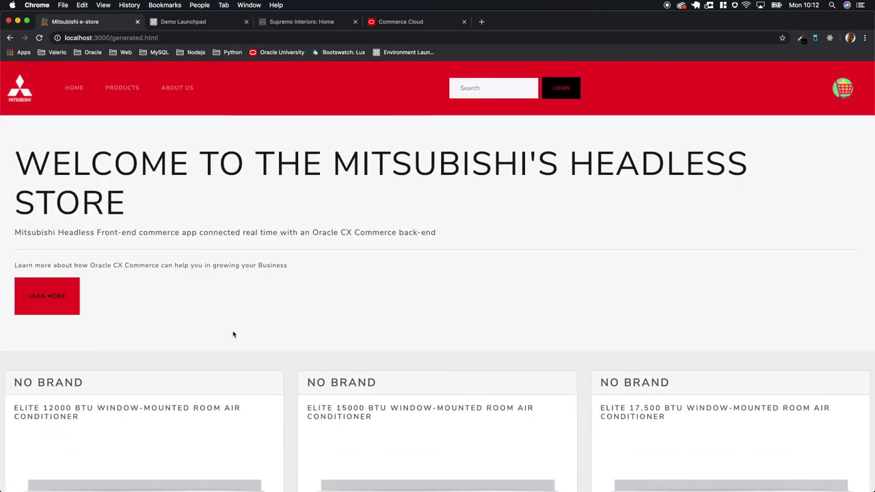
scroll(232, 334, "down", 3)
scroll(233, 335, "down", 15)
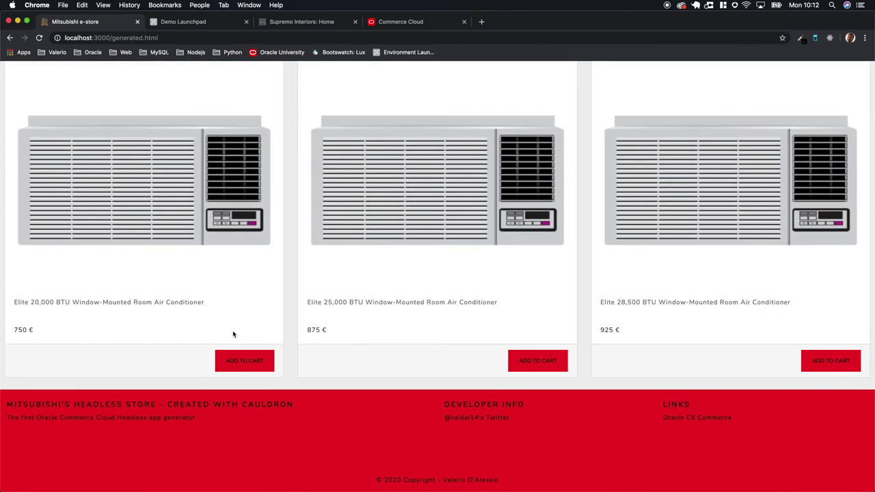
scroll(233, 334, "up", 20)
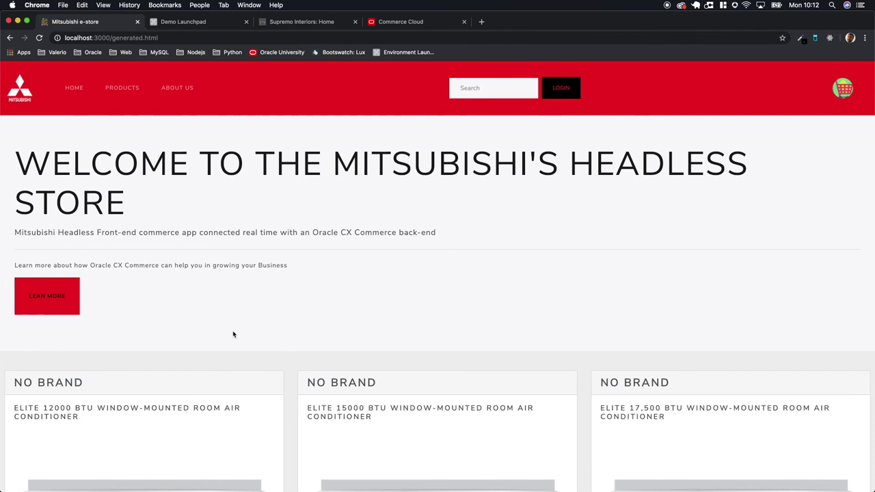